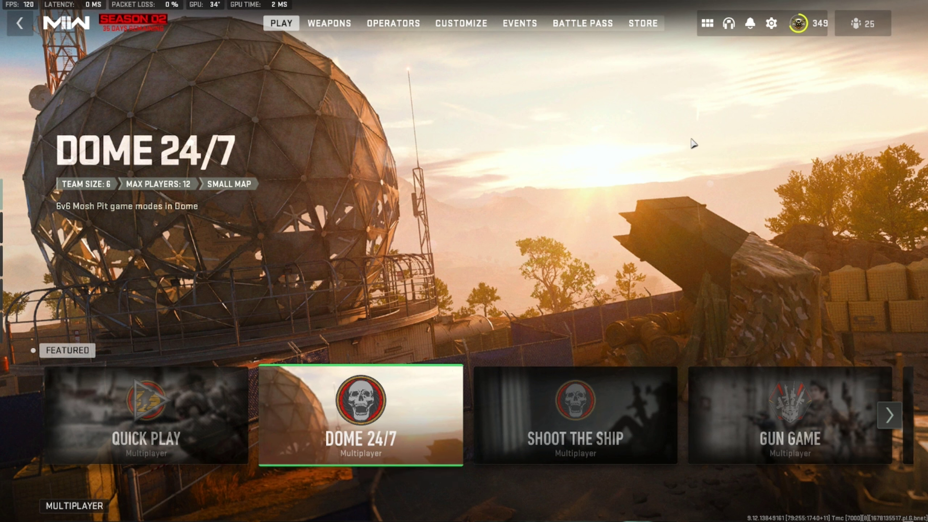
Open the Settings panel and its Graphics section on the Display tab.
{"action": "left_click", "coordinate": [771, 23]}
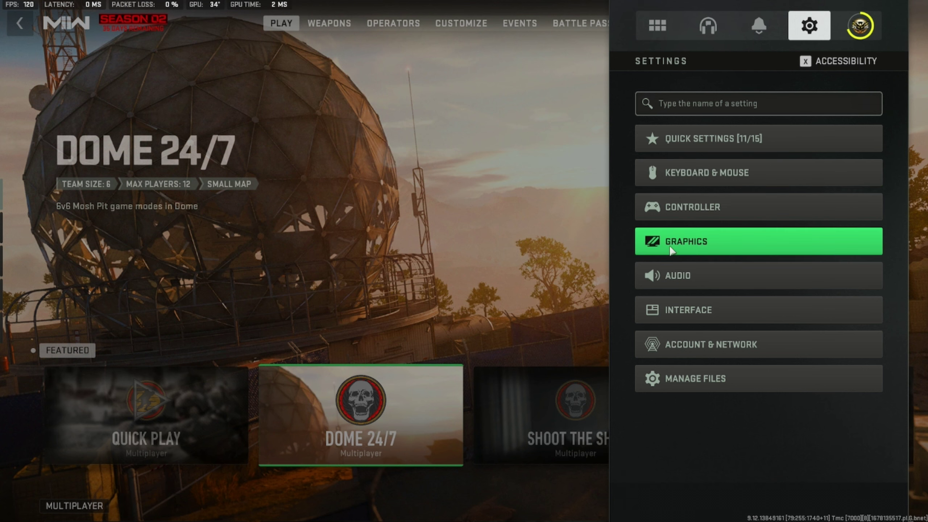
{"action": "left_click", "coordinate": [680, 241]}
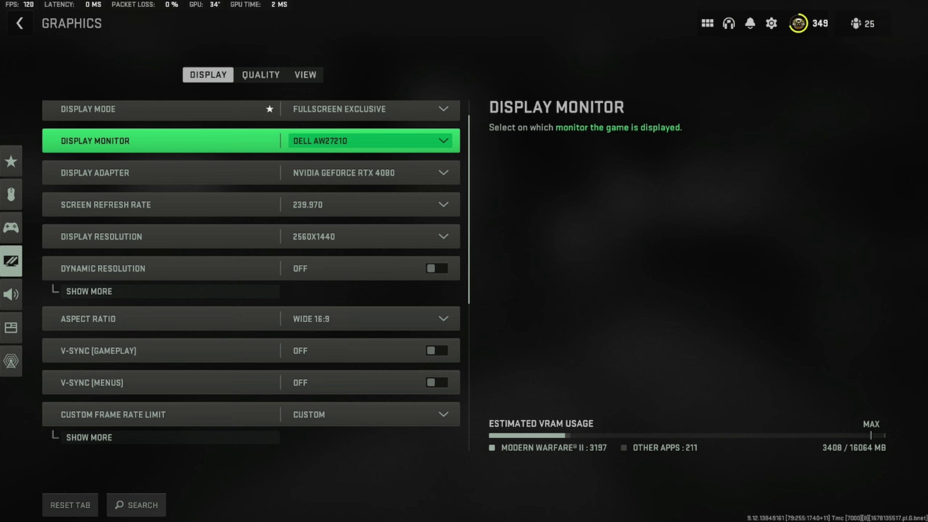
Review the Display settings and expand the three custom frame rate limits, then go to Quality.
{"action": "scroll", "coordinate": [409, 181], "scroll_direction": "up", "scroll_amount": 1}
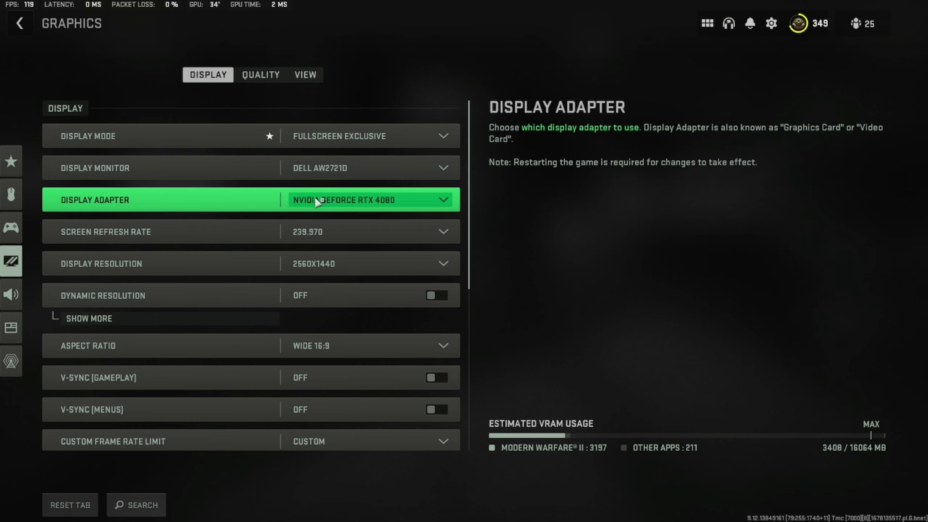
{"action": "scroll", "coordinate": [350, 374], "scroll_direction": "down", "scroll_amount": 2}
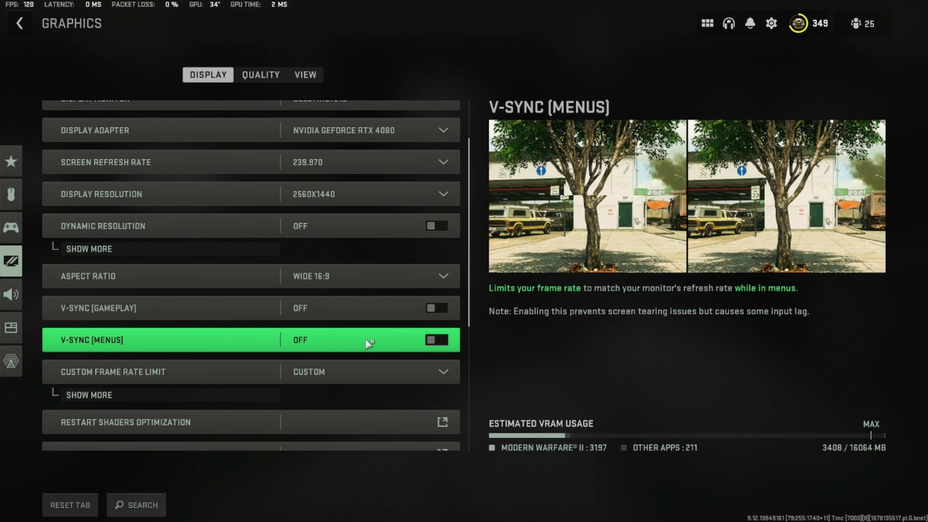
{"action": "scroll", "coordinate": [194, 272], "scroll_direction": "up", "scroll_amount": 1}
{"action": "scroll", "coordinate": [182, 394], "scroll_direction": "down", "scroll_amount": 3}
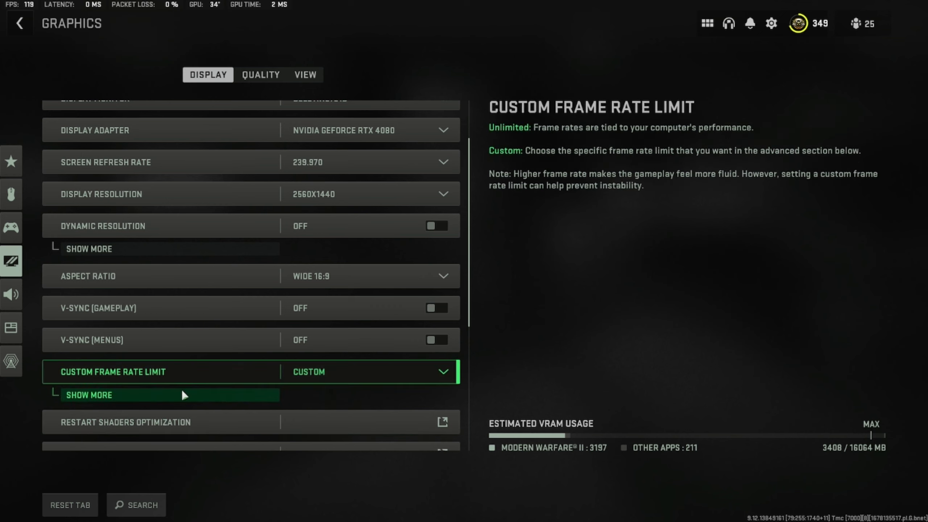
{"action": "left_click", "coordinate": [181, 390]}
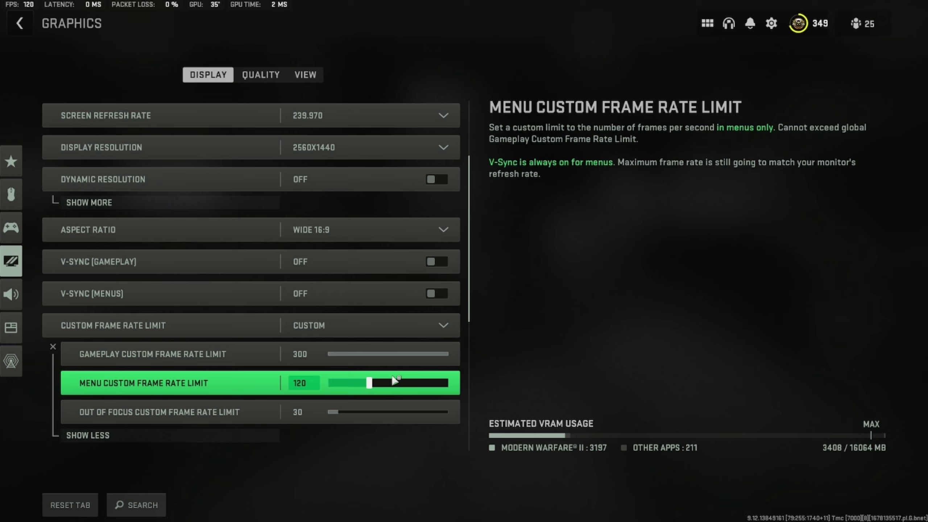
{"action": "scroll", "coordinate": [340, 362], "scroll_direction": "down", "scroll_amount": 3}
{"action": "scroll", "coordinate": [349, 333], "scroll_direction": "down", "scroll_amount": 4}
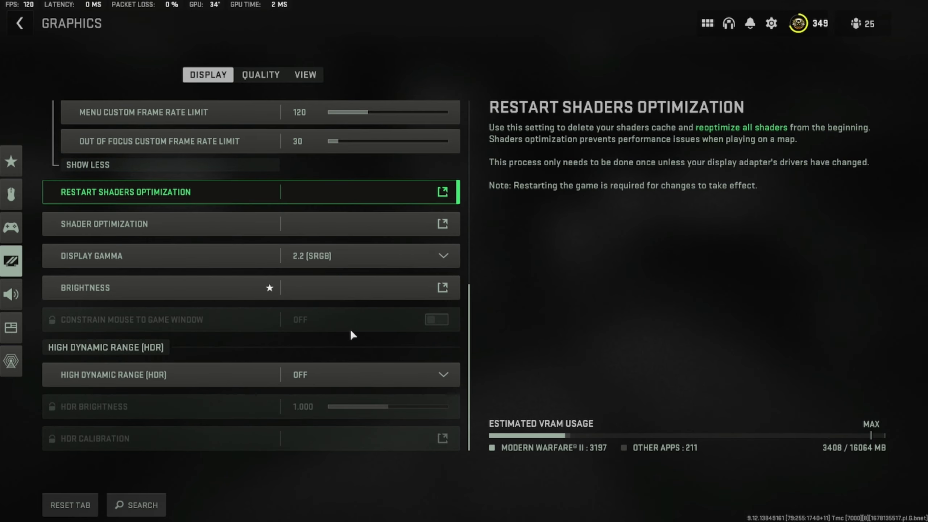
{"action": "left_click", "coordinate": [278, 77]}
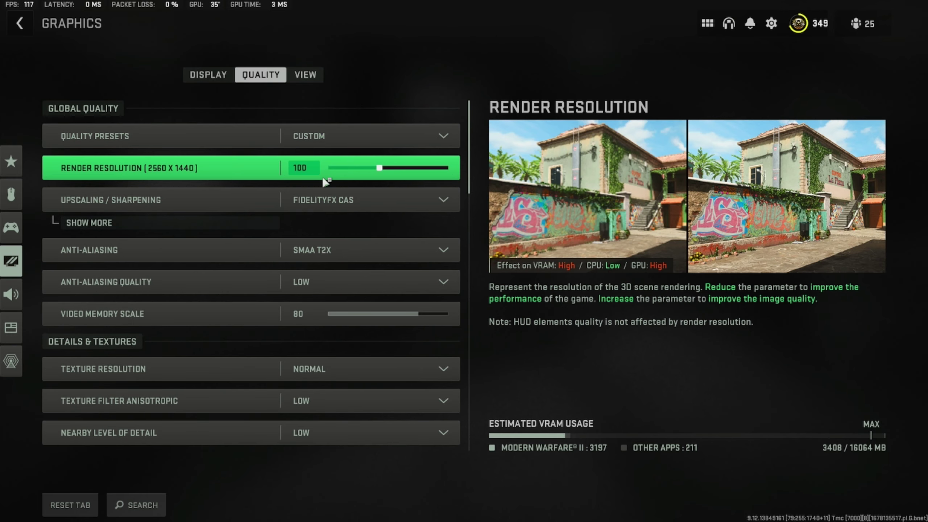
Keep FidelityFX CAS sharpening and reveal its strength setting of 70.
{"action": "left_click", "coordinate": [336, 206]}
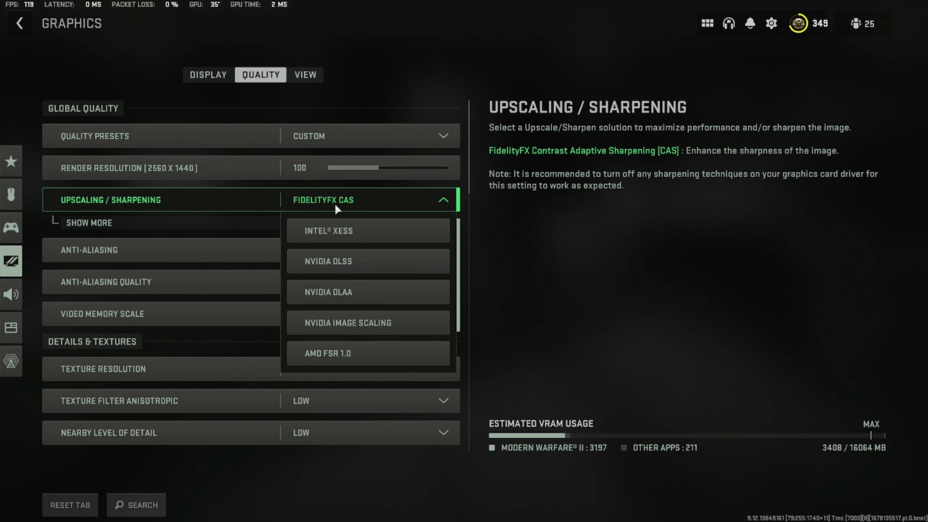
{"action": "left_click", "coordinate": [212, 230]}
{"action": "left_click", "coordinate": [212, 227]}
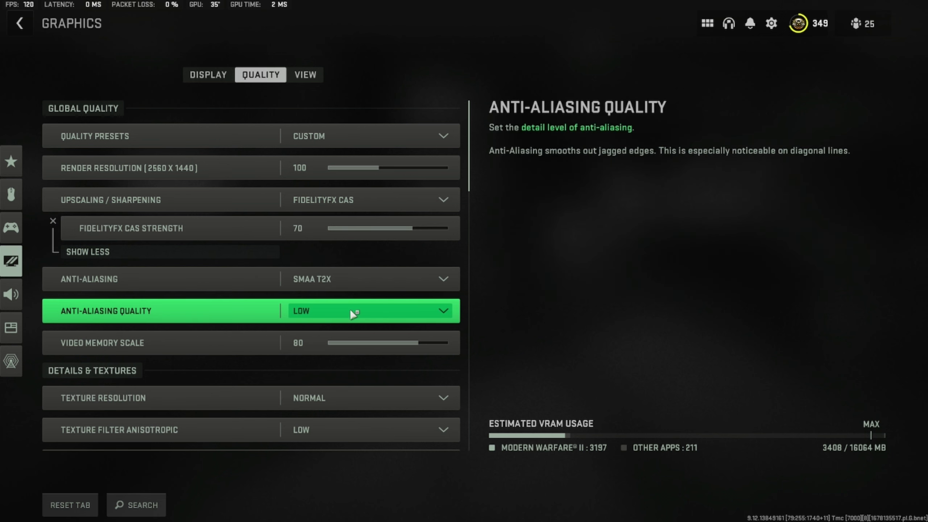
Check the anti-aliasing options, keeping SMAA T2X at Low quality.
{"action": "left_click", "coordinate": [350, 309]}
{"action": "left_click", "coordinate": [375, 280]}
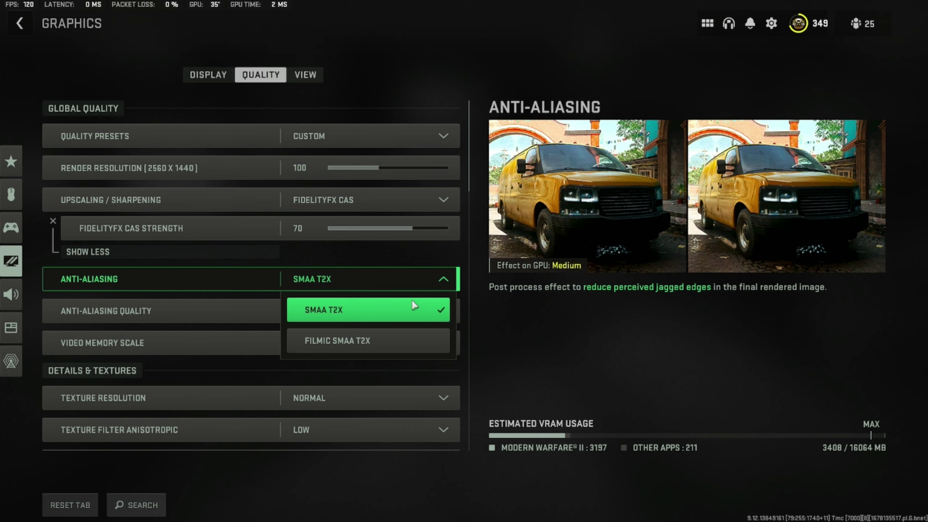
{"action": "left_click", "coordinate": [417, 278]}
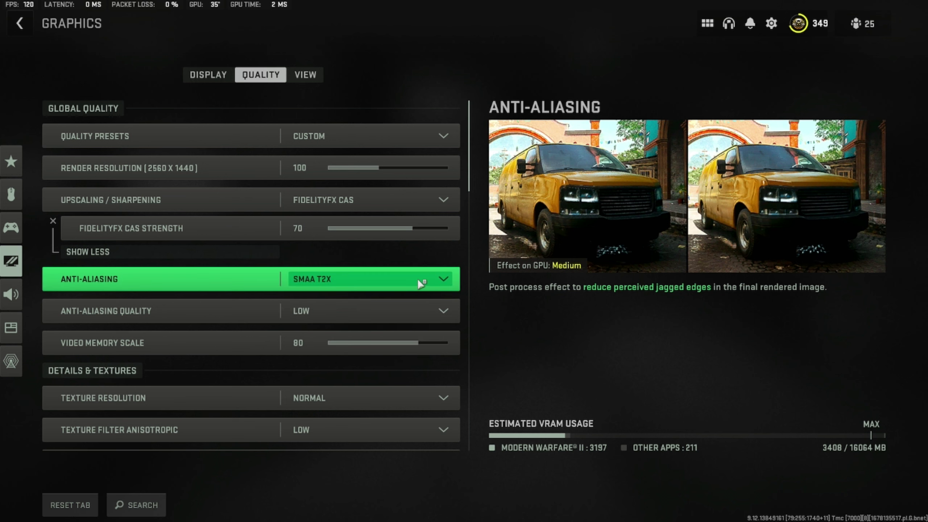
{"action": "scroll", "coordinate": [420, 279], "scroll_direction": "down", "scroll_amount": 2}
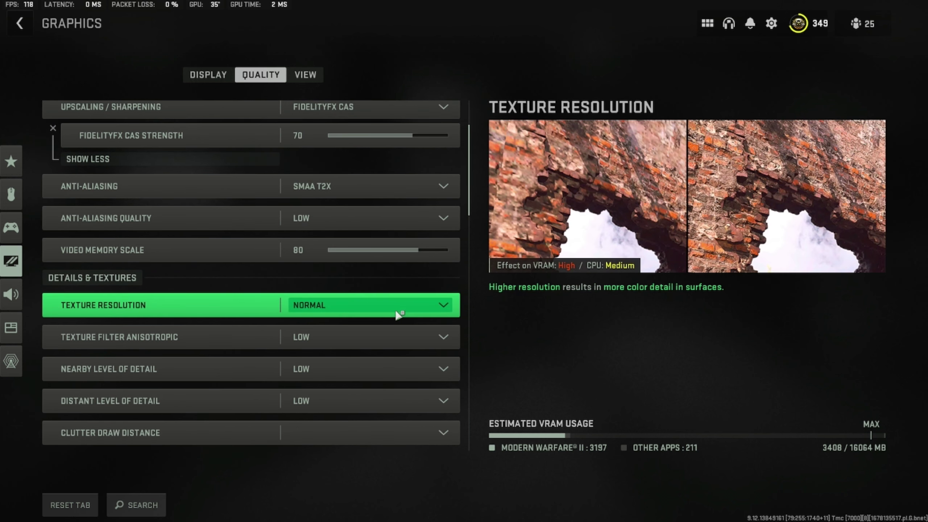
{"action": "left_click", "coordinate": [395, 304]}
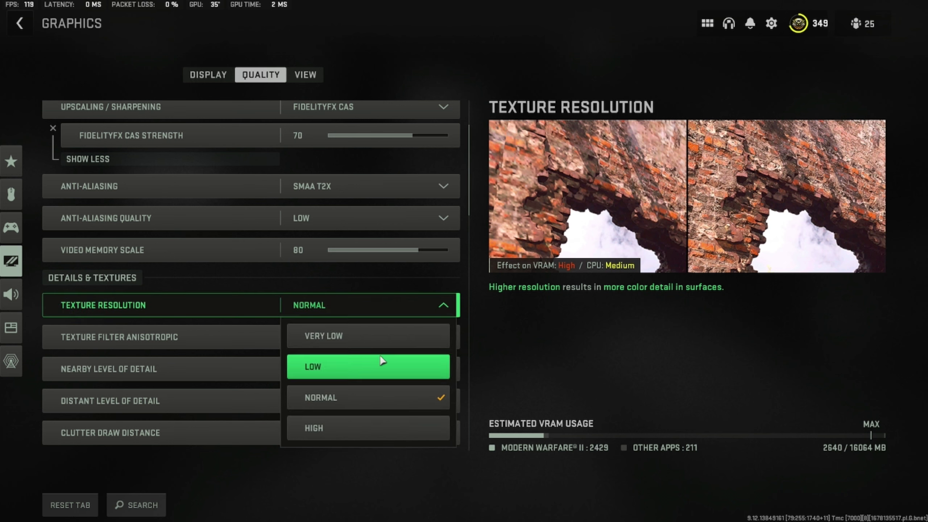
{"action": "left_click", "coordinate": [377, 298]}
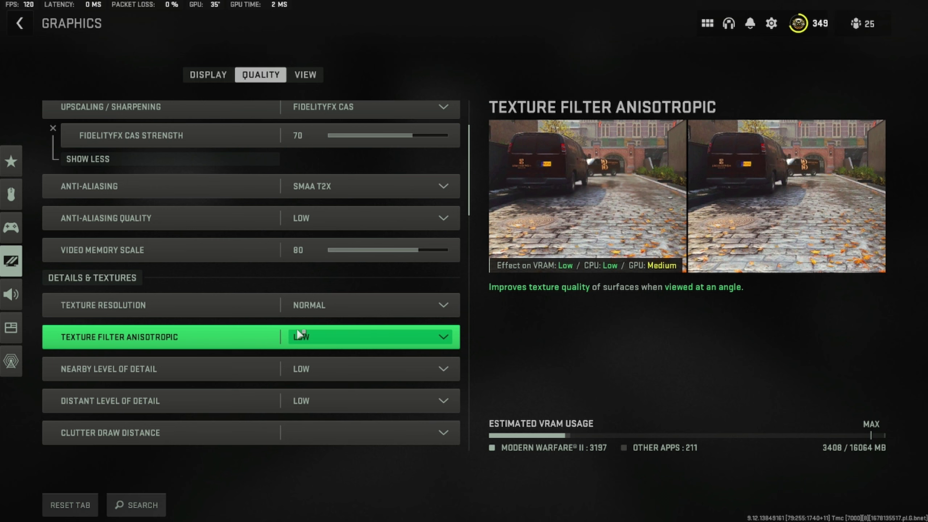
{"action": "scroll", "coordinate": [297, 330], "scroll_direction": "down", "scroll_amount": 4}
{"action": "scroll", "coordinate": [308, 286], "scroll_direction": "down", "scroll_amount": 1}
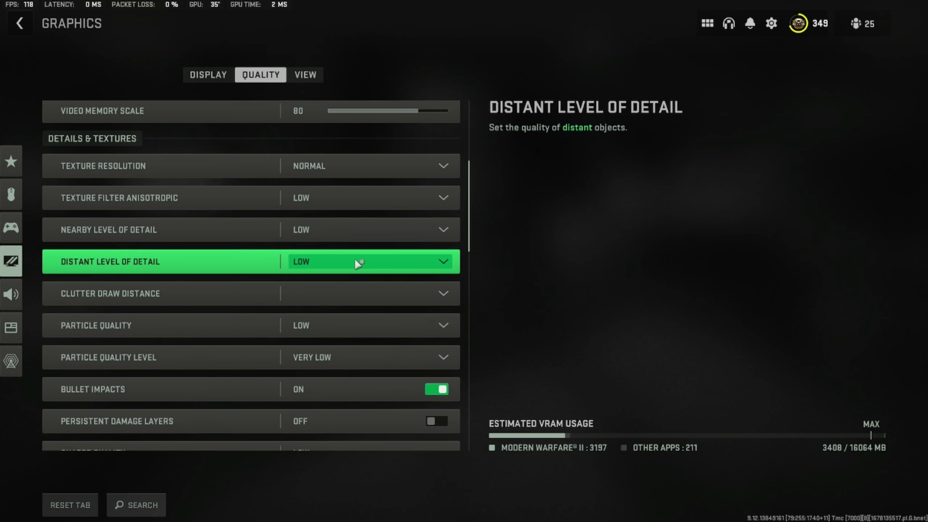
{"action": "scroll", "coordinate": [392, 368], "scroll_direction": "down", "scroll_amount": 1}
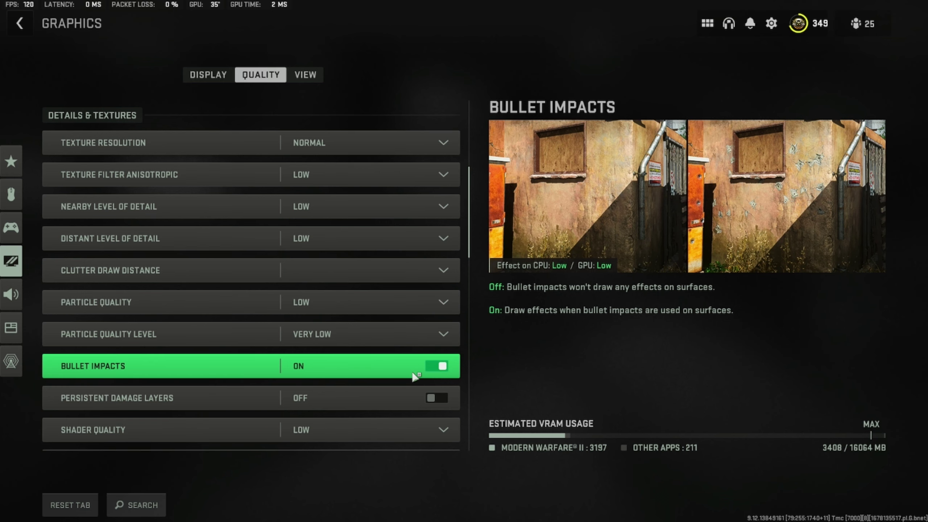
{"action": "scroll", "coordinate": [414, 369], "scroll_direction": "down", "scroll_amount": 4}
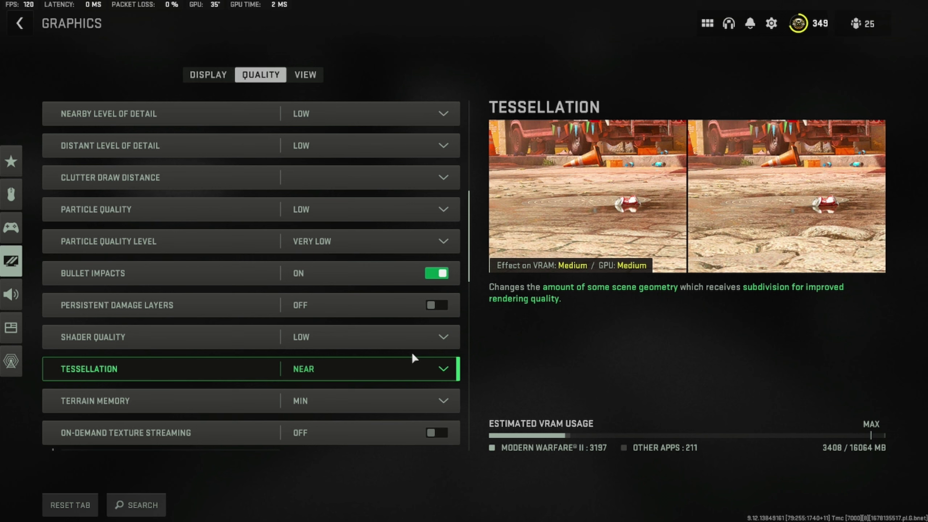
{"action": "left_click", "coordinate": [387, 370]}
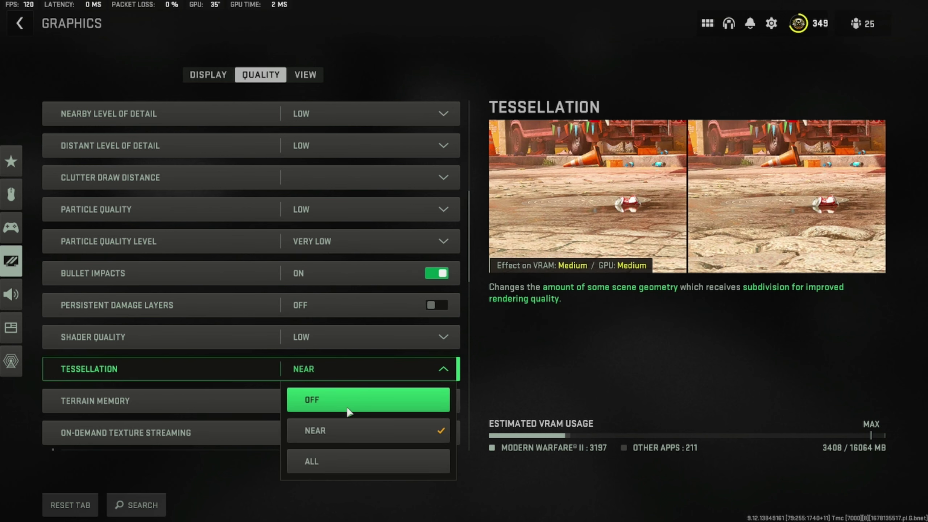
{"action": "left_click", "coordinate": [373, 363]}
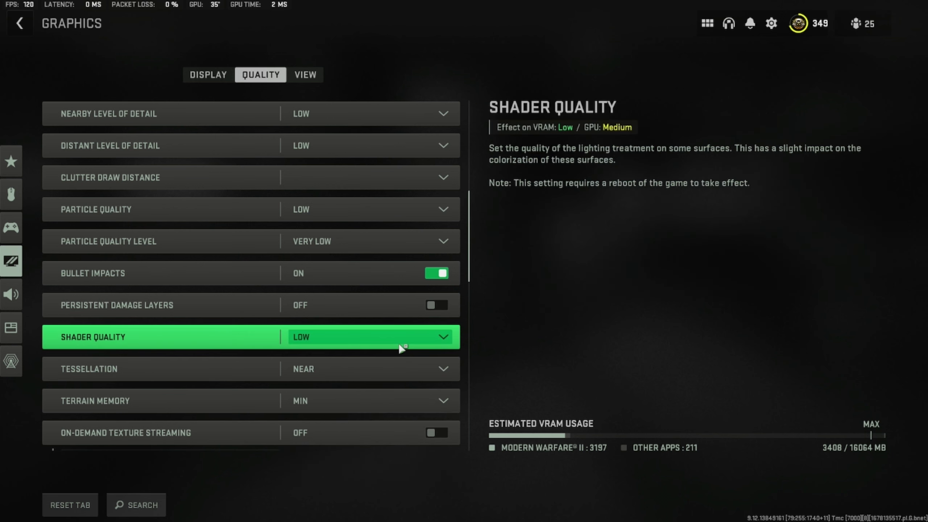
{"action": "scroll", "coordinate": [400, 348], "scroll_direction": "down", "scroll_amount": 2}
{"action": "scroll", "coordinate": [398, 345], "scroll_direction": "down", "scroll_amount": 2}
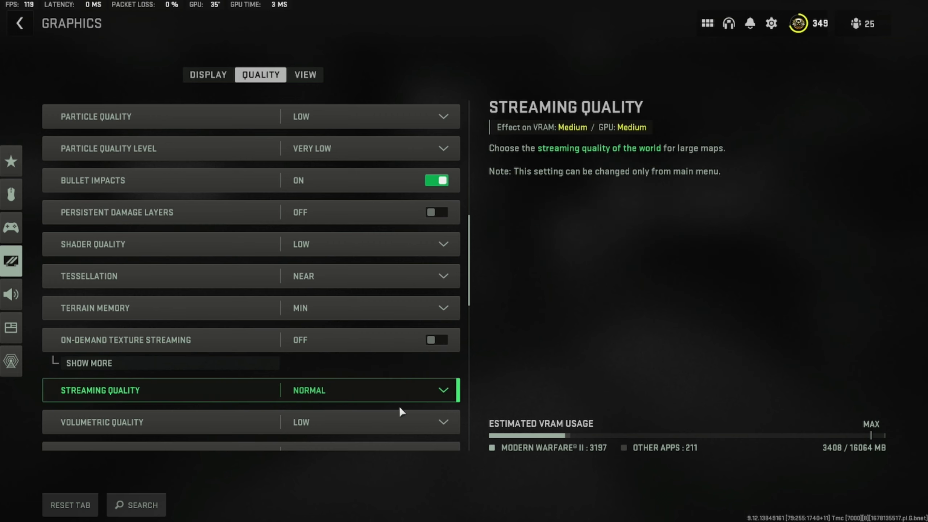
Leave Streaming Quality at Normal.
{"action": "scroll", "coordinate": [375, 389], "scroll_direction": "down", "scroll_amount": 1}
{"action": "scroll", "coordinate": [374, 389], "scroll_direction": "down", "scroll_amount": 3}
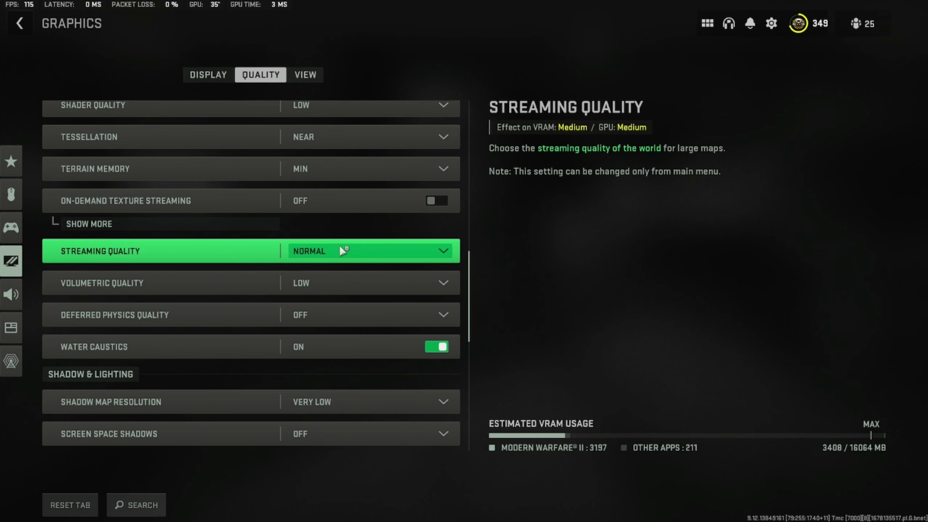
{"action": "left_click", "coordinate": [358, 253]}
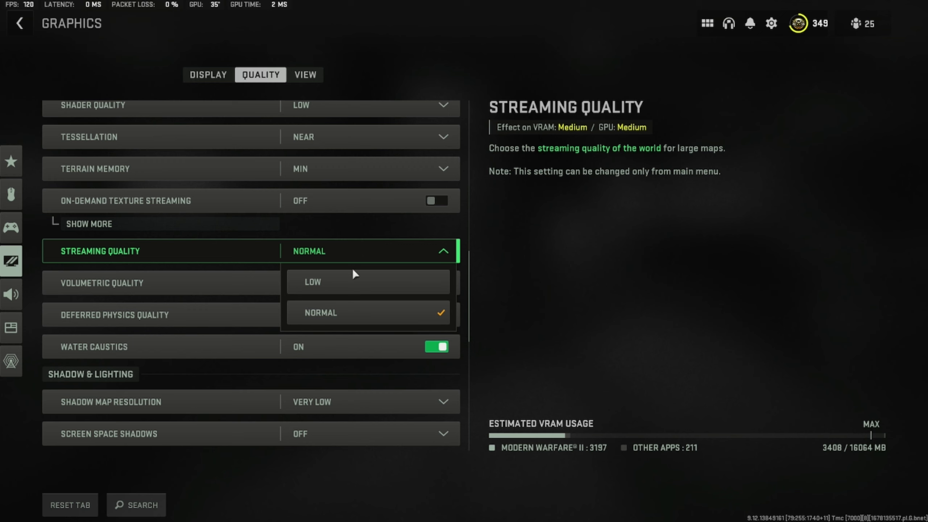
{"action": "left_click", "coordinate": [366, 252]}
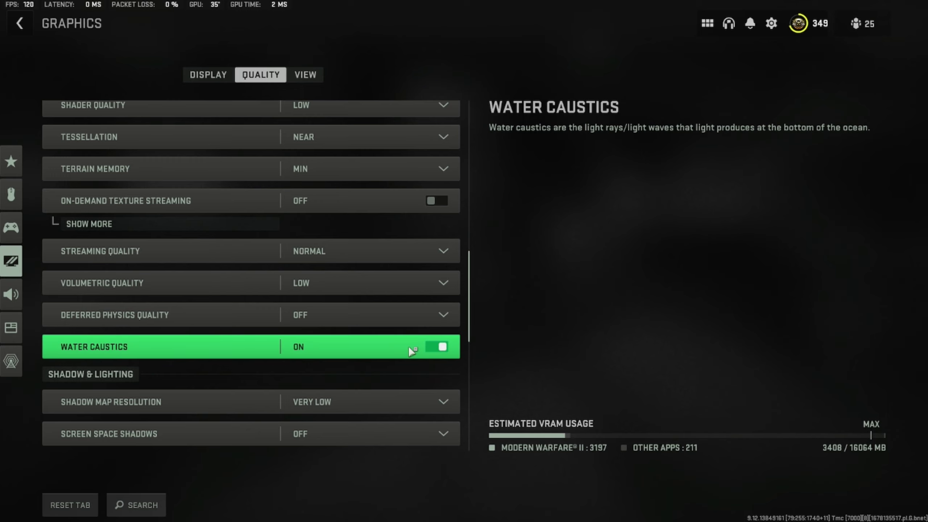
Scroll through the remaining Quality settings and switch to the View tab.
{"action": "scroll", "coordinate": [402, 365], "scroll_direction": "down", "scroll_amount": 3}
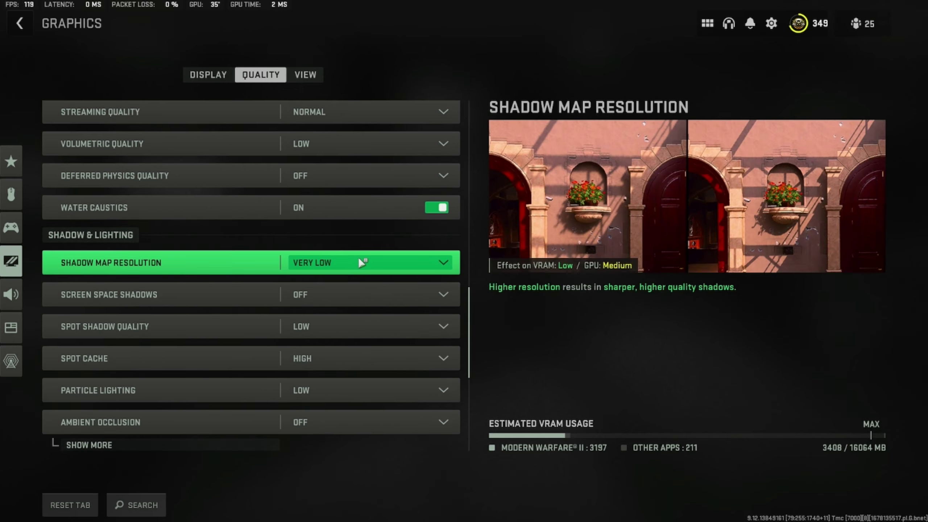
{"action": "scroll", "coordinate": [348, 318], "scroll_direction": "down", "scroll_amount": 1}
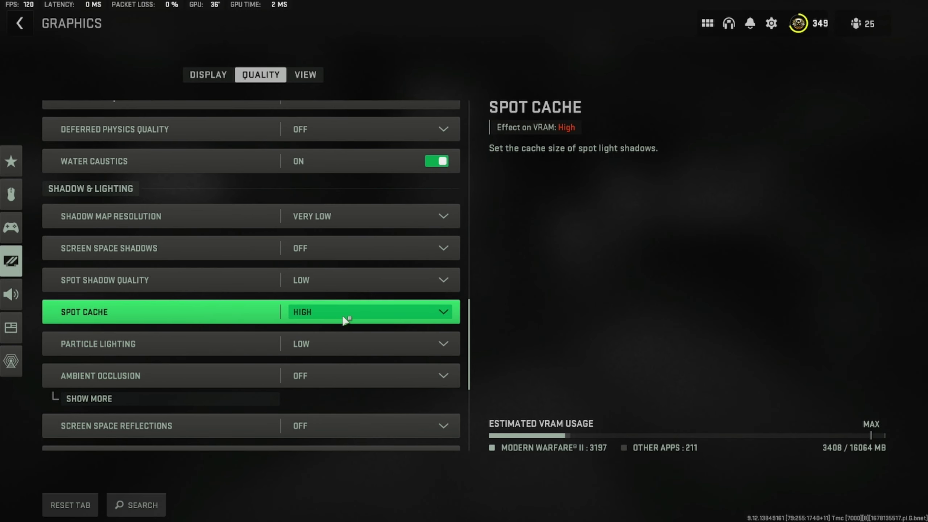
{"action": "scroll", "coordinate": [373, 323], "scroll_direction": "down", "scroll_amount": 5}
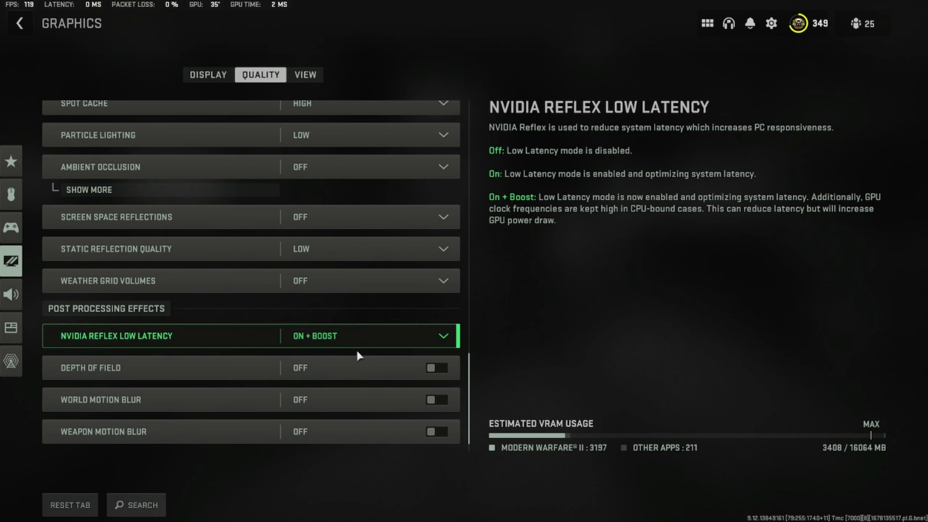
{"action": "scroll", "coordinate": [373, 358], "scroll_direction": "down", "scroll_amount": 1}
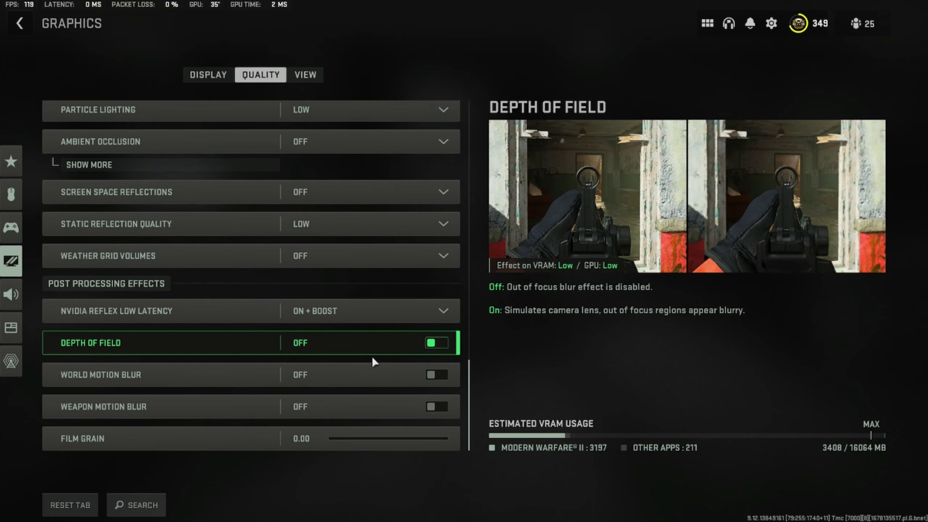
{"action": "scroll", "coordinate": [366, 325], "scroll_direction": "up", "scroll_amount": 9}
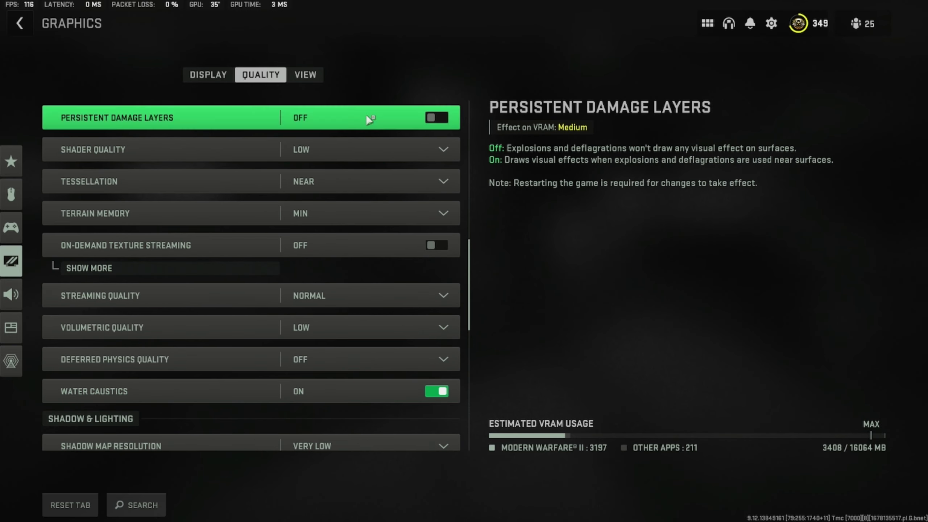
{"action": "left_click", "coordinate": [315, 73]}
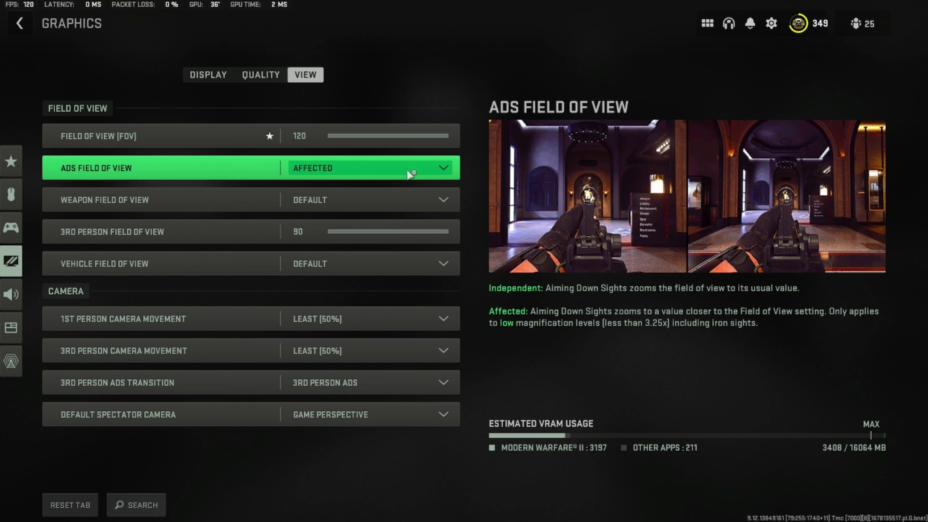
Leave ADS Field of View at Affected and go back to the Display tab.
{"action": "left_click", "coordinate": [374, 165]}
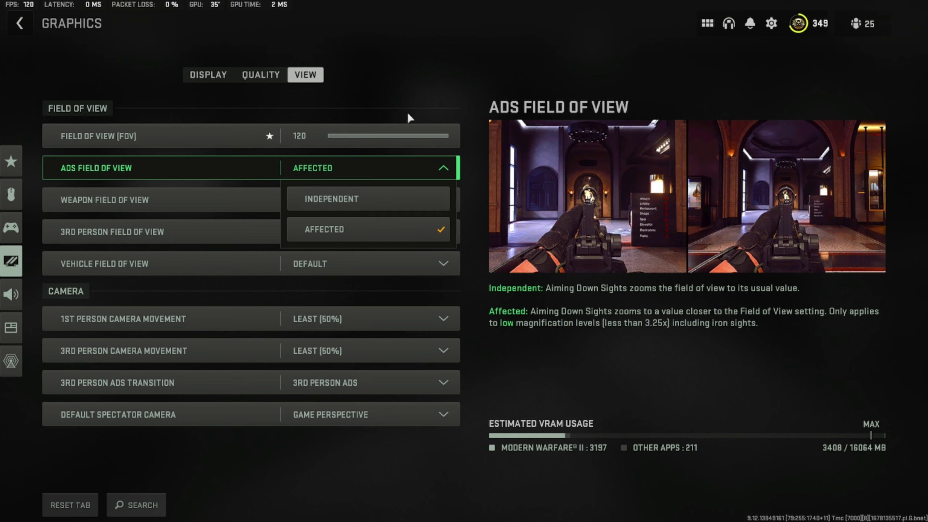
{"action": "left_click", "coordinate": [367, 111]}
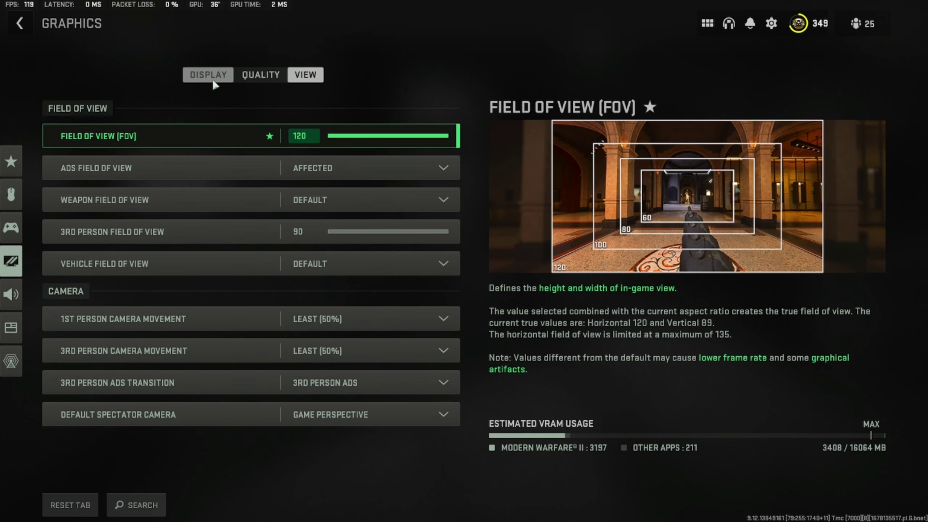
{"action": "left_click", "coordinate": [215, 85]}
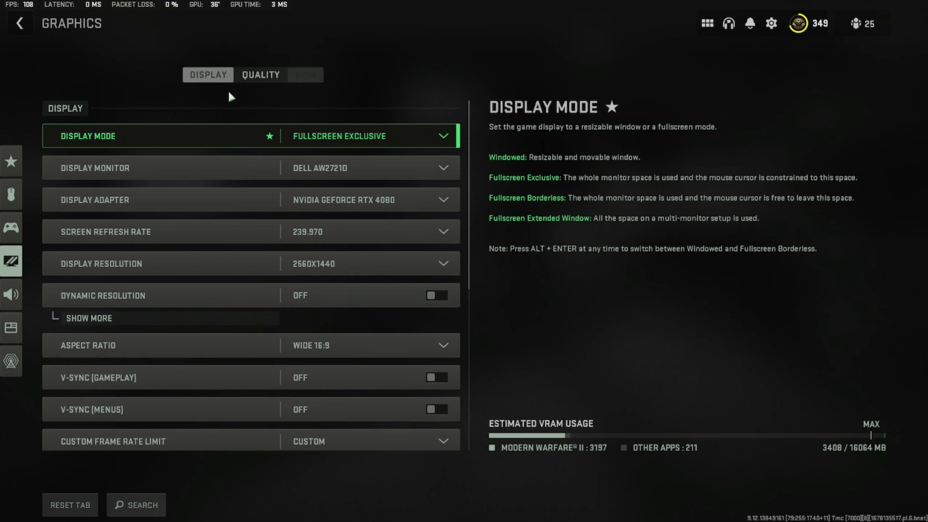
Open Keyboard & Mouse settings and expand the extra input and sensitivity multiplier options.
{"action": "left_click", "coordinate": [14, 21]}
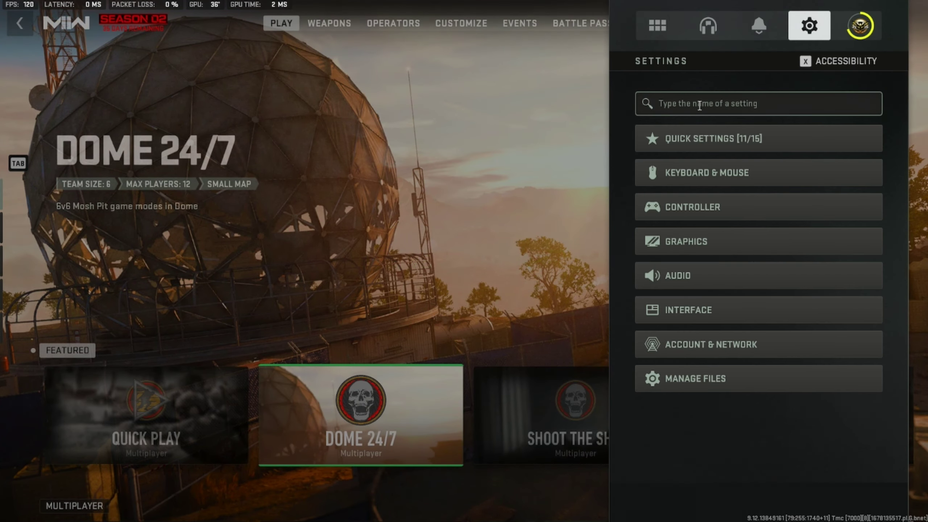
{"action": "left_click", "coordinate": [742, 172]}
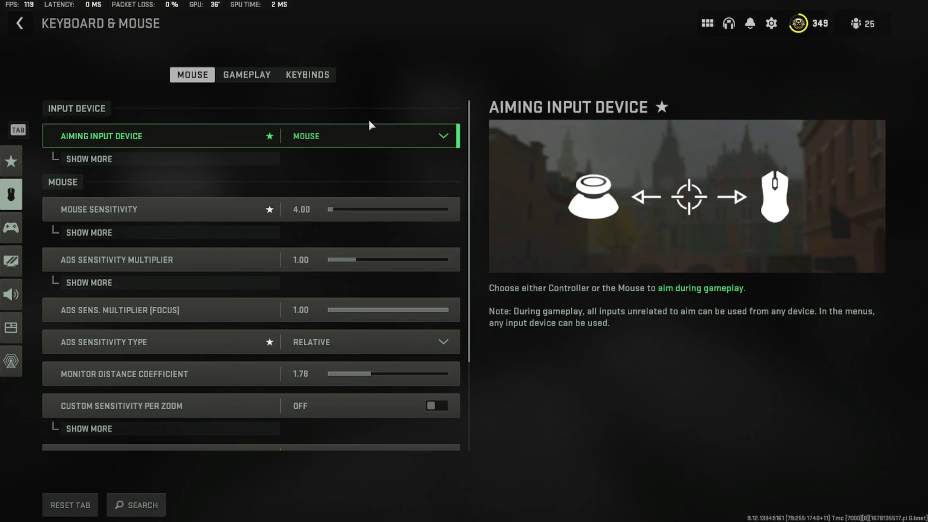
{"action": "left_click", "coordinate": [260, 159]}
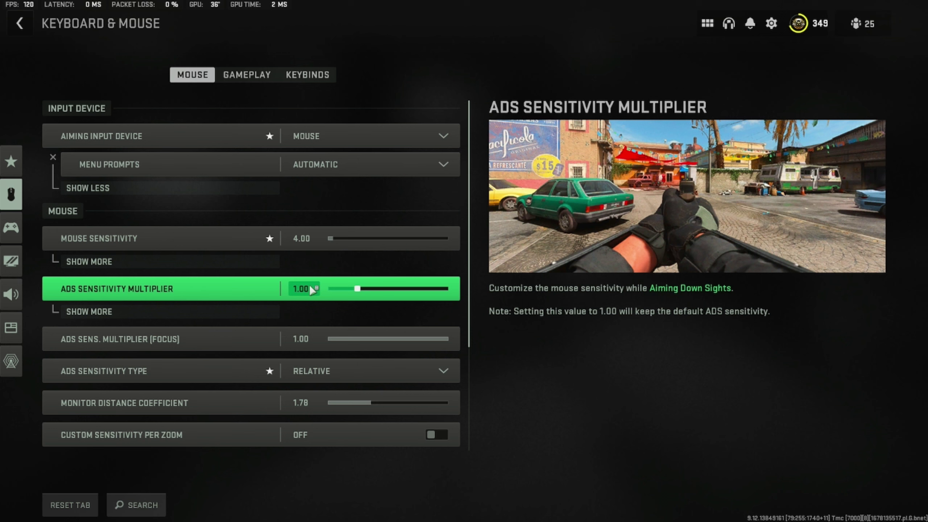
{"action": "left_click", "coordinate": [193, 262]}
{"action": "scroll", "coordinate": [220, 289], "scroll_direction": "down", "scroll_amount": 1}
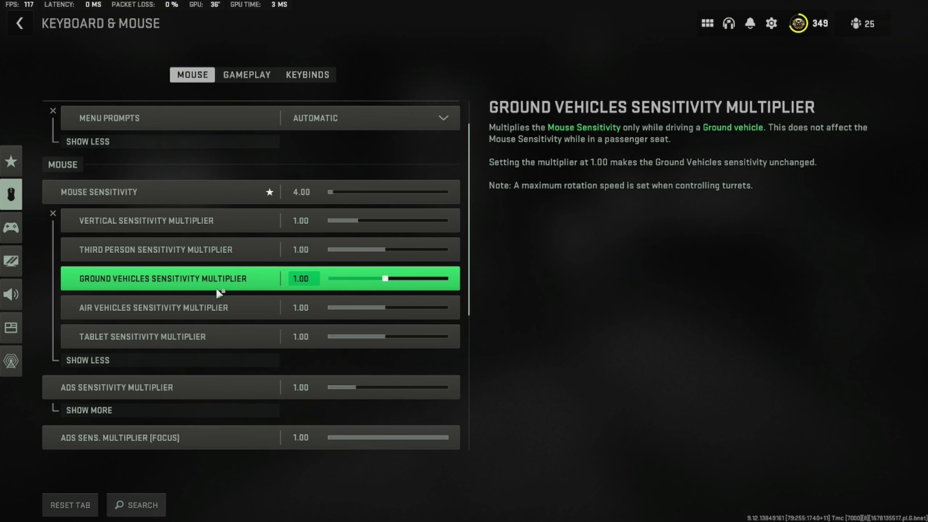
{"action": "scroll", "coordinate": [218, 291], "scroll_direction": "down", "scroll_amount": 5}
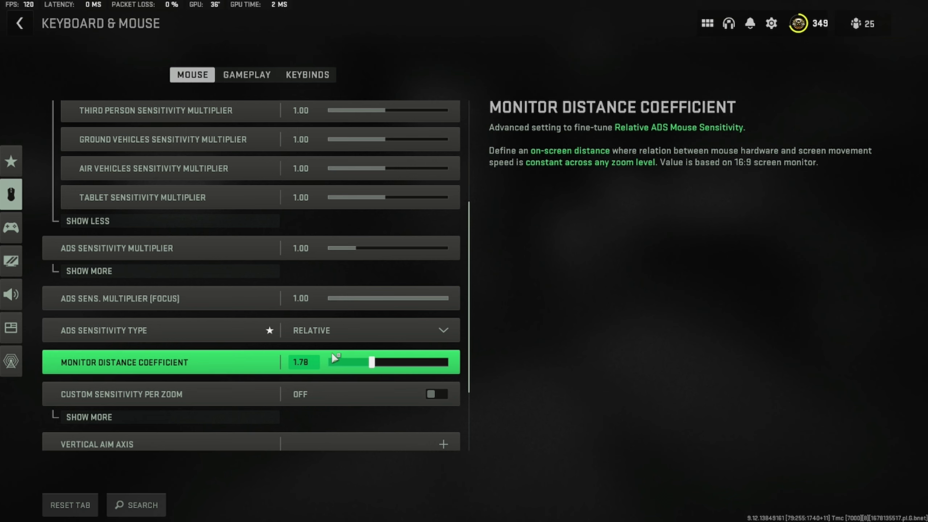
Keep ADS Sensitivity Type at Relative and move to the Gameplay tab.
{"action": "left_click", "coordinate": [347, 331]}
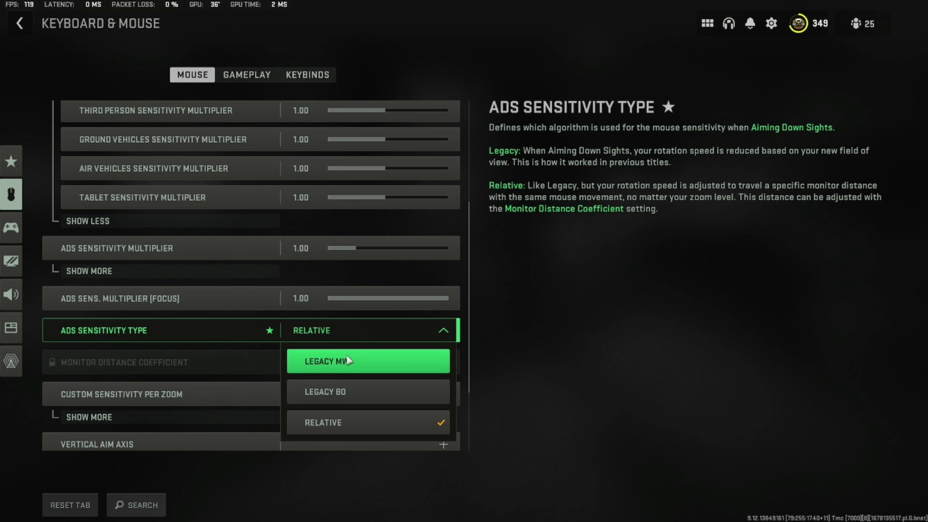
{"action": "left_click", "coordinate": [396, 327]}
{"action": "scroll", "coordinate": [393, 329], "scroll_direction": "down", "scroll_amount": 3}
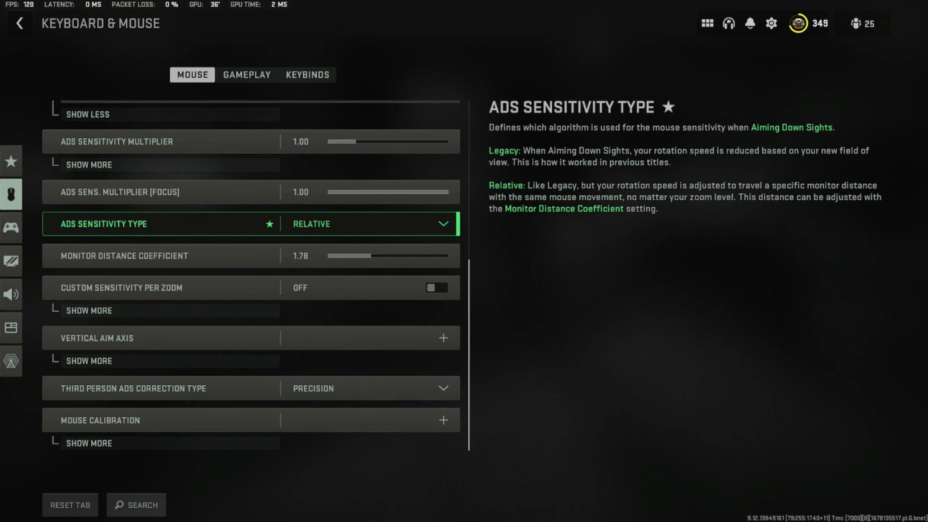
{"action": "left_click", "coordinate": [276, 84]}
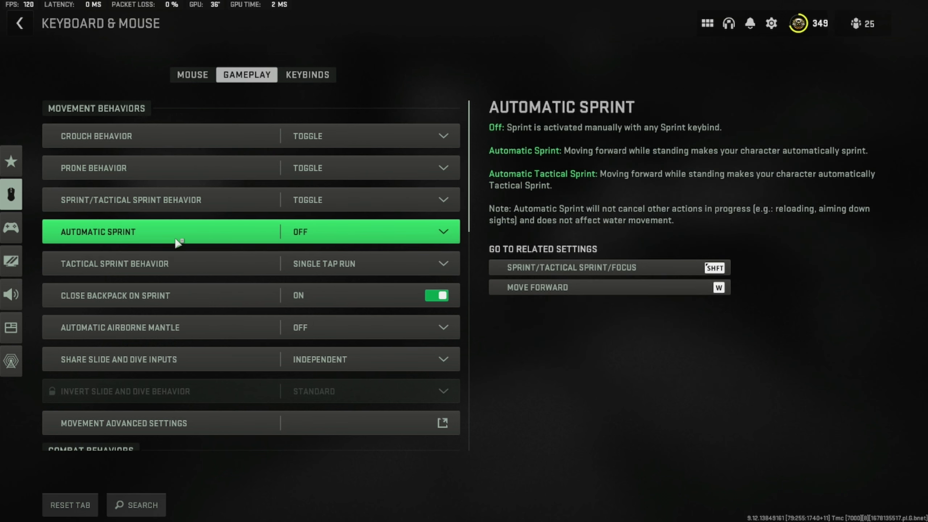
Review Combat Behaviors: aim down sight Hold, interact Press, armor plates Apply All.
{"action": "scroll", "coordinate": [178, 243], "scroll_direction": "down", "scroll_amount": 2}
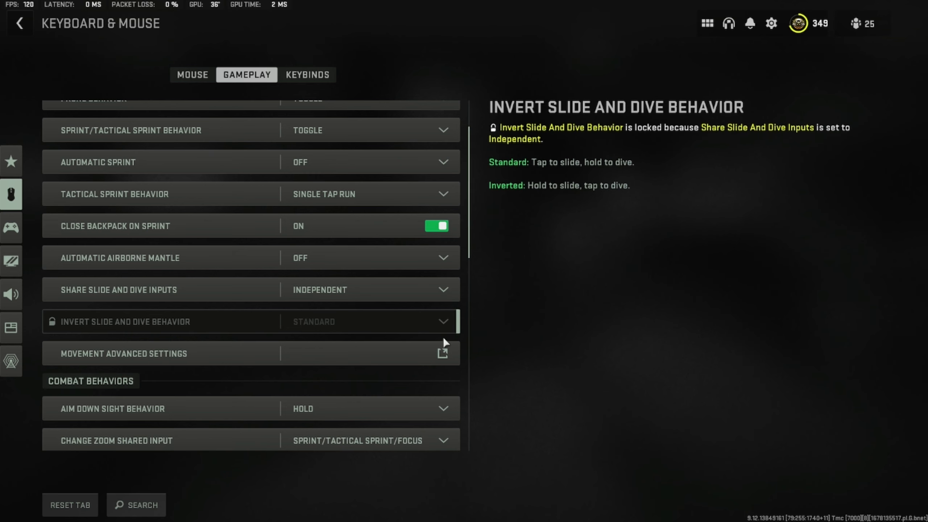
{"action": "scroll", "coordinate": [369, 318], "scroll_direction": "down", "scroll_amount": 3}
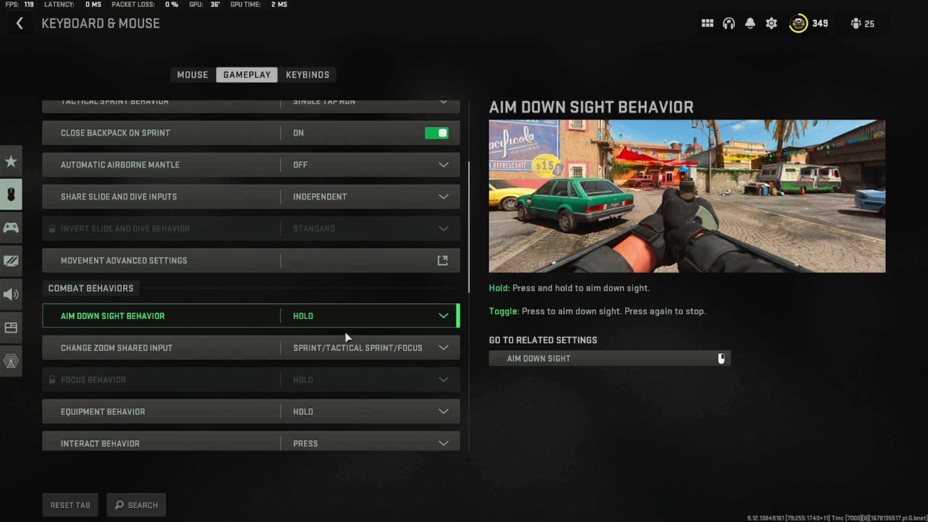
{"action": "scroll", "coordinate": [363, 329], "scroll_direction": "down", "scroll_amount": 1}
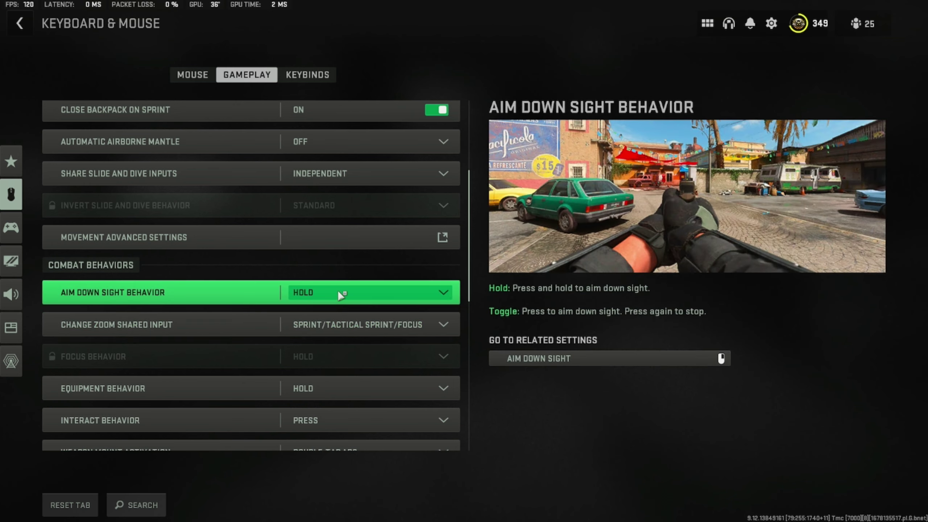
{"action": "scroll", "coordinate": [384, 366], "scroll_direction": "down", "scroll_amount": 3}
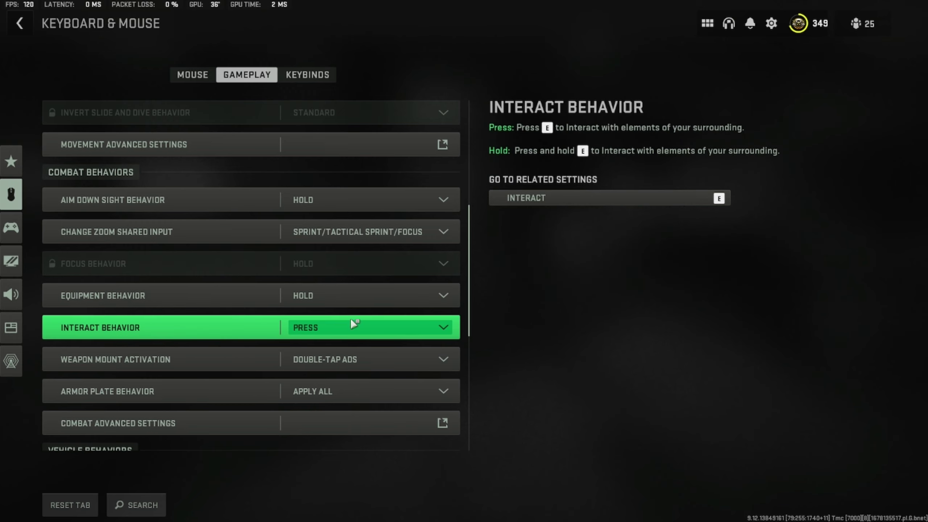
{"action": "scroll", "coordinate": [351, 370], "scroll_direction": "down", "scroll_amount": 2}
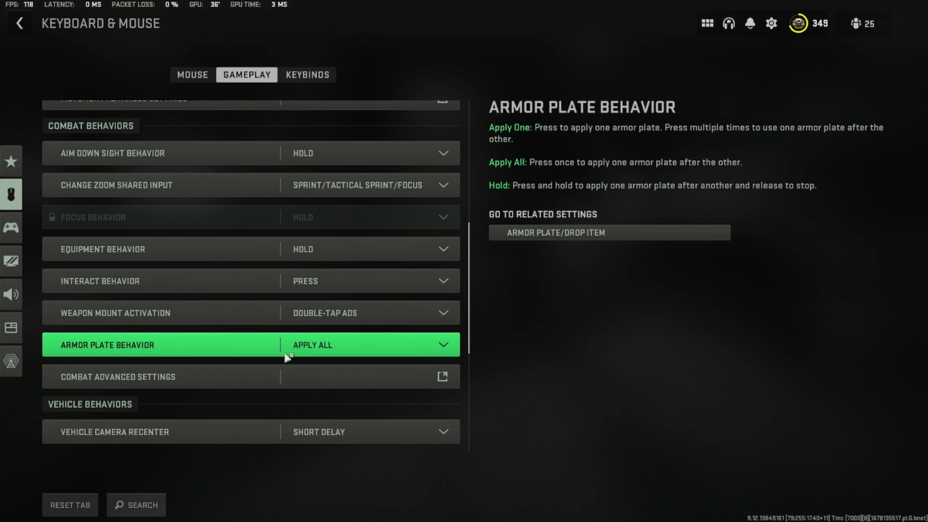
Switch Quick C4 Detonation from Off to On in Combat Advanced Settings.
{"action": "left_click", "coordinate": [213, 381]}
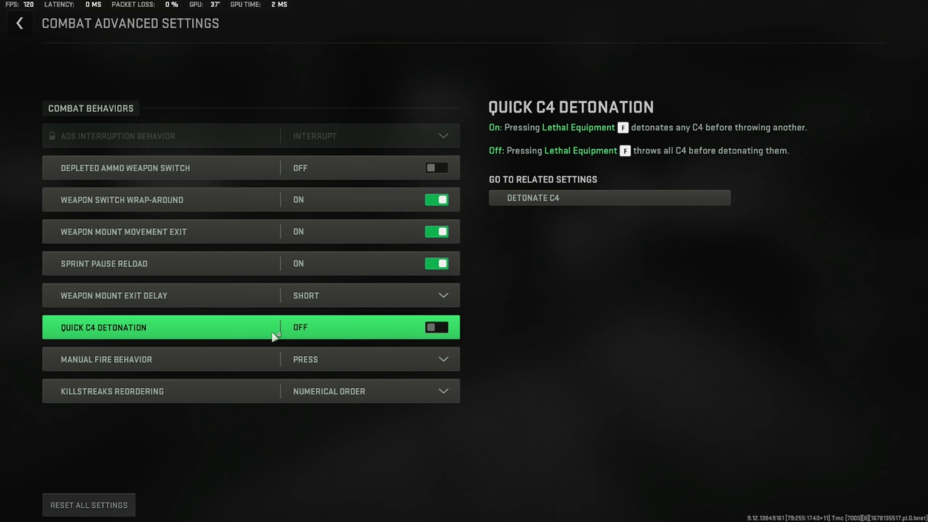
{"action": "left_click", "coordinate": [439, 329]}
Return to the Gameplay tab and switch to the Keybinds list, showing Move Forward on W.
{"action": "left_click", "coordinate": [19, 23]}
{"action": "scroll", "coordinate": [336, 330], "scroll_direction": "down", "scroll_amount": 6}
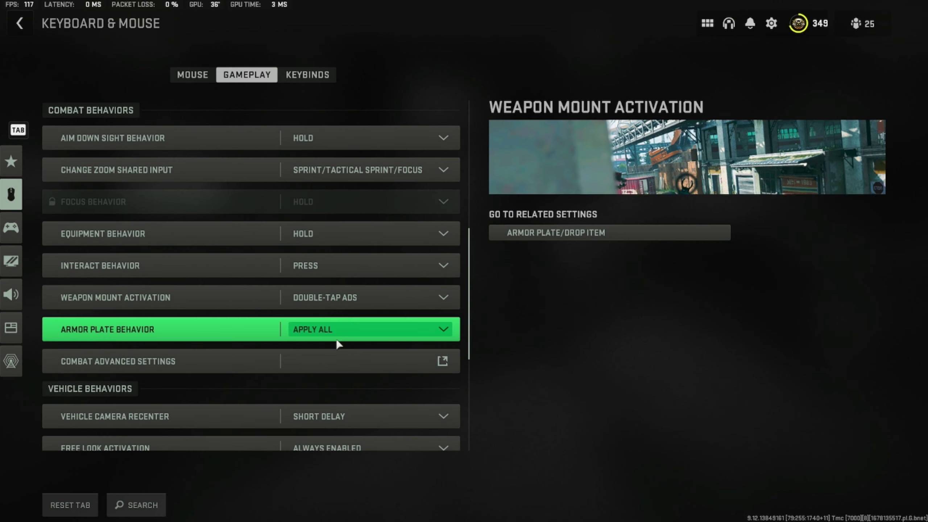
{"action": "scroll", "coordinate": [322, 292], "scroll_direction": "down", "scroll_amount": 5}
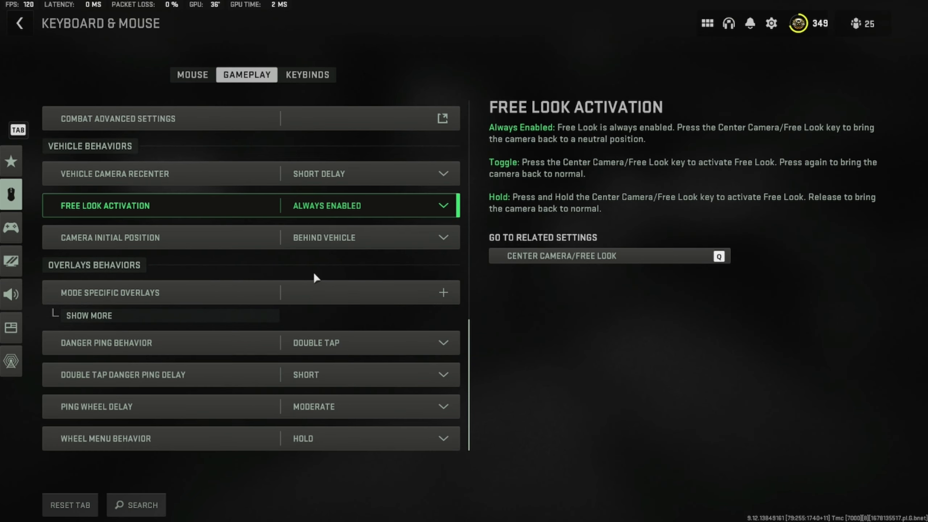
{"action": "left_click", "coordinate": [307, 75]}
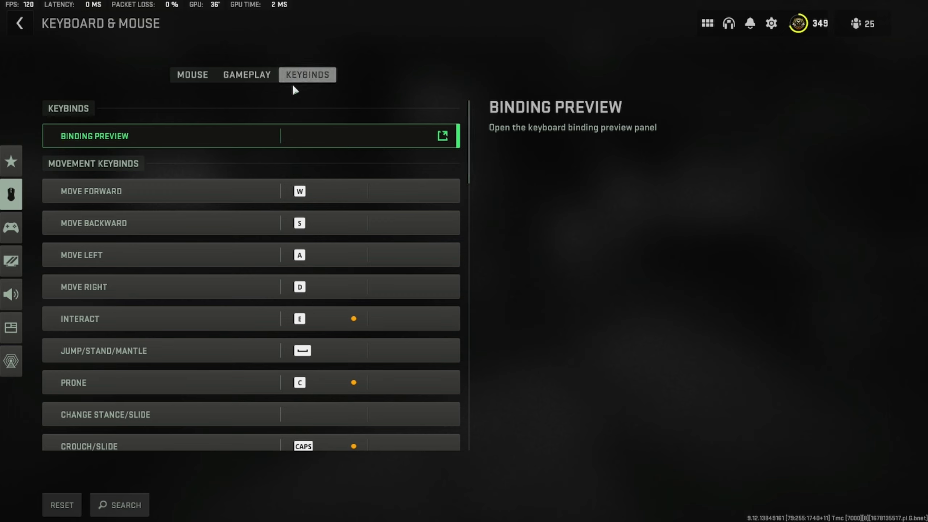
{"action": "scroll", "coordinate": [348, 303], "scroll_direction": "down", "scroll_amount": 3}
{"action": "left_click", "coordinate": [348, 298]}
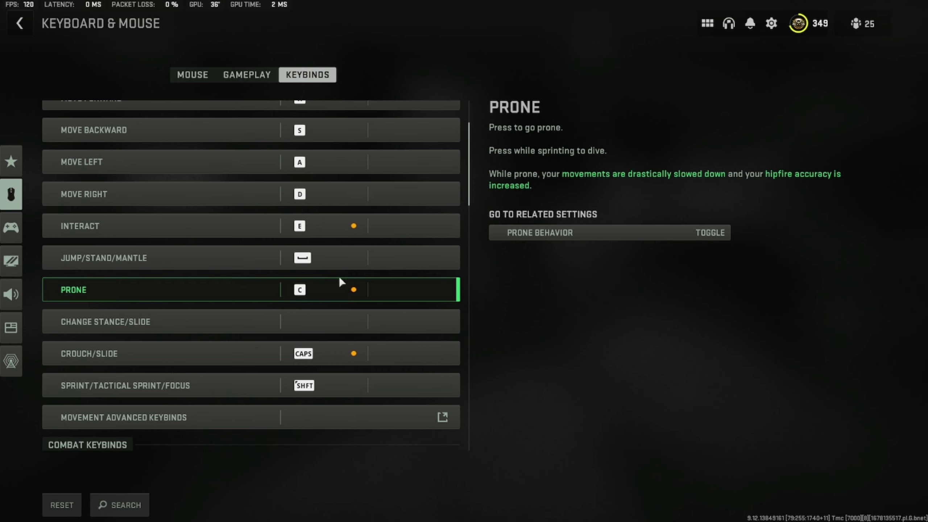
{"action": "left_click", "coordinate": [347, 267]}
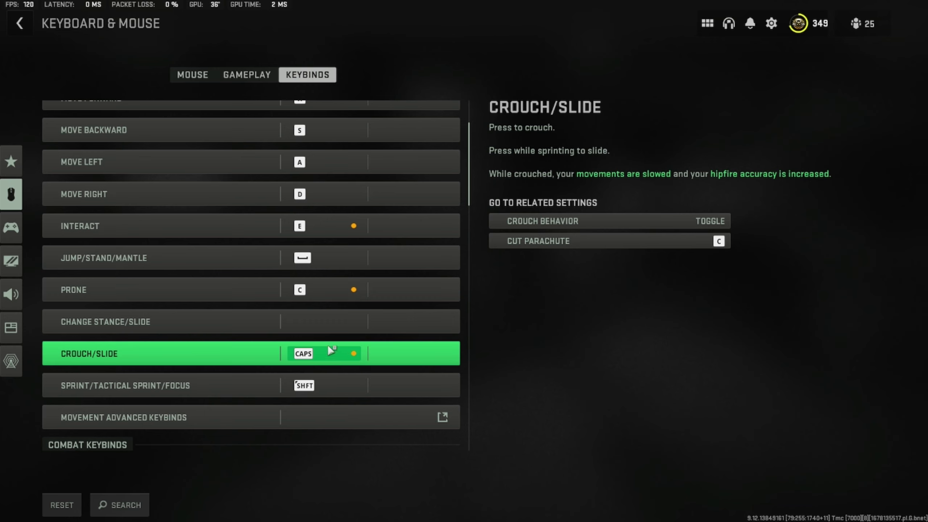
{"action": "scroll", "coordinate": [329, 249], "scroll_direction": "up", "scroll_amount": 1}
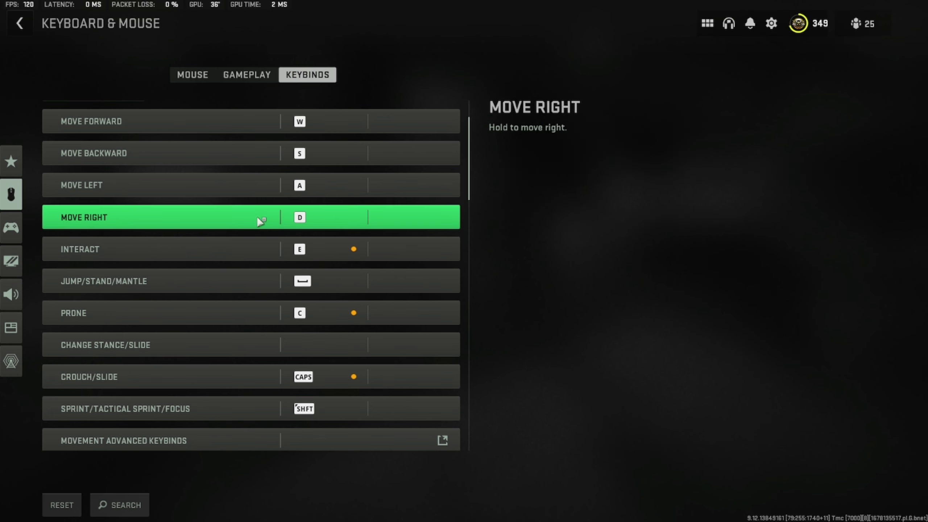
{"action": "scroll", "coordinate": [264, 250], "scroll_direction": "down", "scroll_amount": 6}
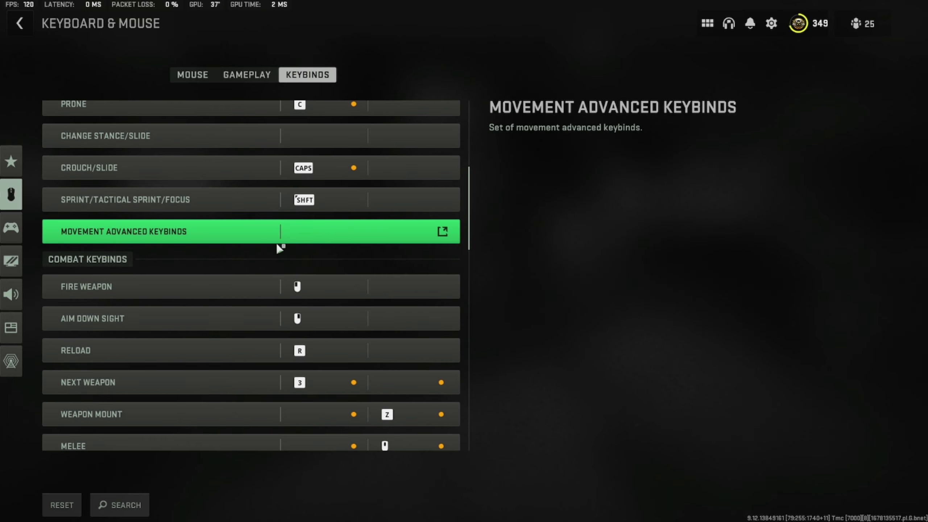
{"action": "scroll", "coordinate": [296, 306], "scroll_direction": "down", "scroll_amount": 3}
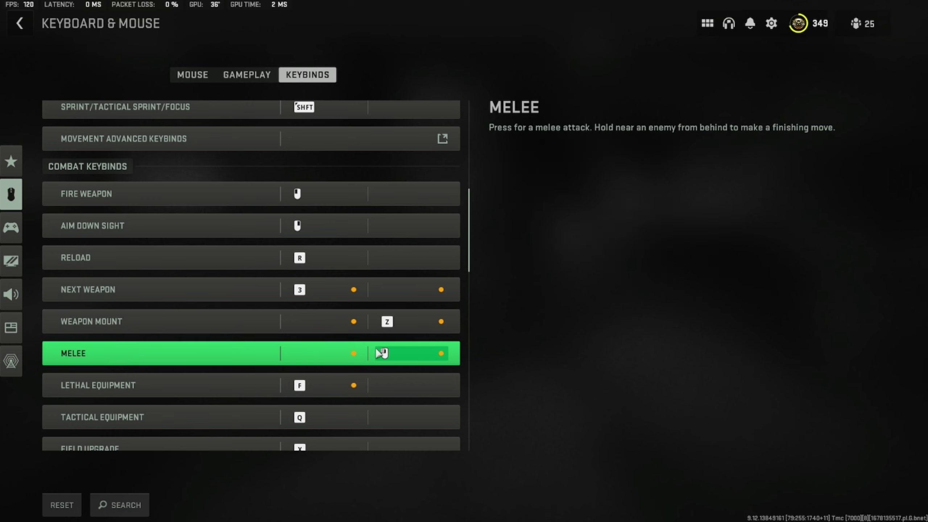
{"action": "scroll", "coordinate": [365, 353], "scroll_direction": "down", "scroll_amount": 3}
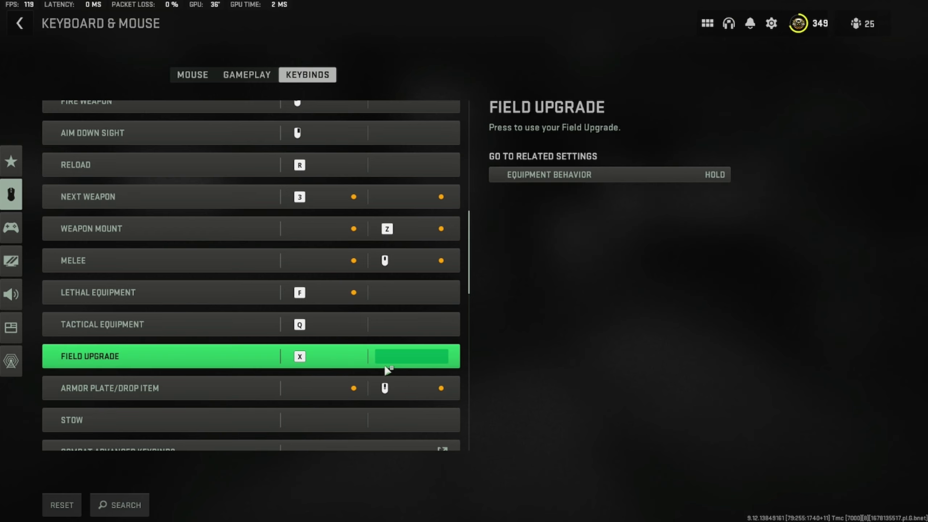
{"action": "scroll", "coordinate": [367, 296], "scroll_direction": "down", "scroll_amount": 6}
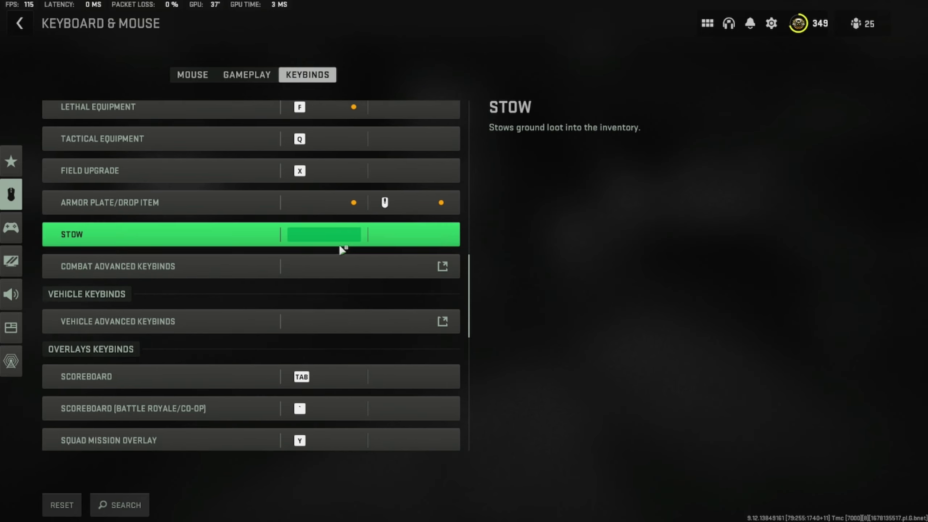
{"action": "scroll", "coordinate": [334, 242], "scroll_direction": "down", "scroll_amount": 4}
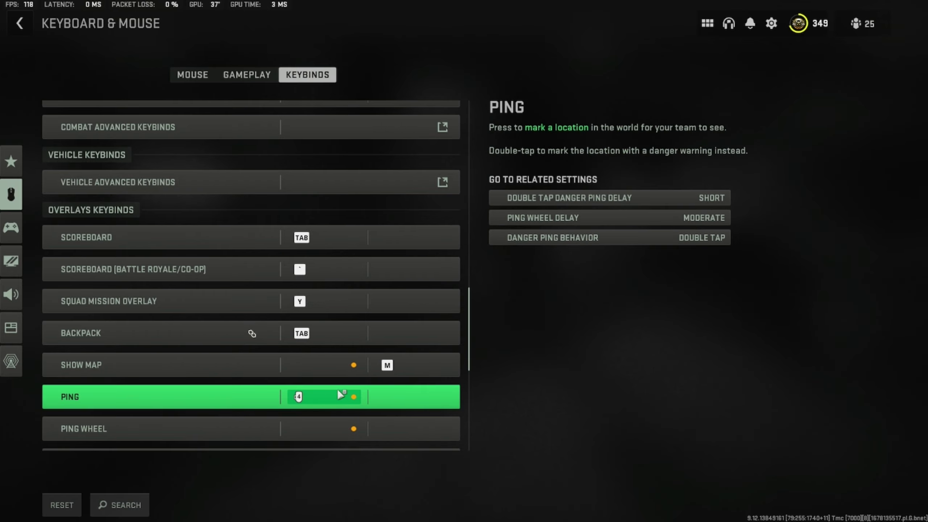
{"action": "scroll", "coordinate": [308, 331], "scroll_direction": "down", "scroll_amount": 4}
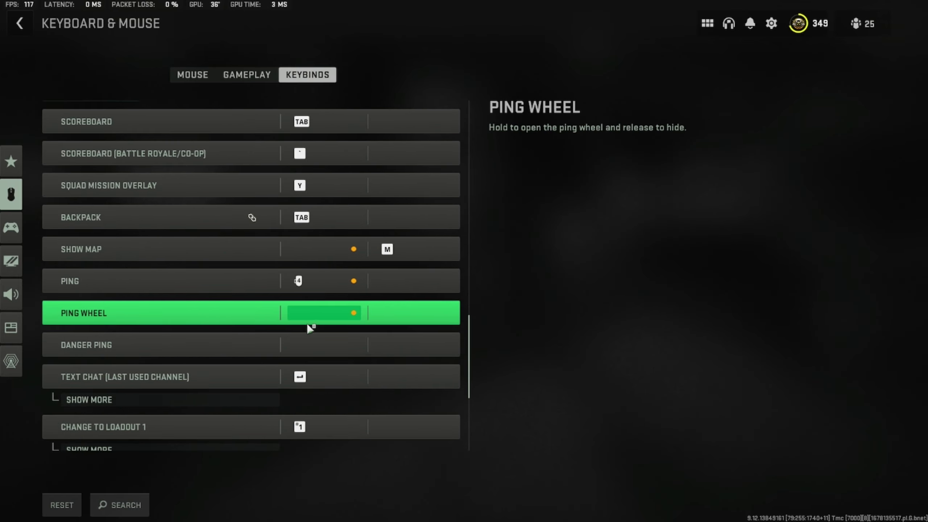
{"action": "scroll", "coordinate": [307, 323], "scroll_direction": "down", "scroll_amount": 7}
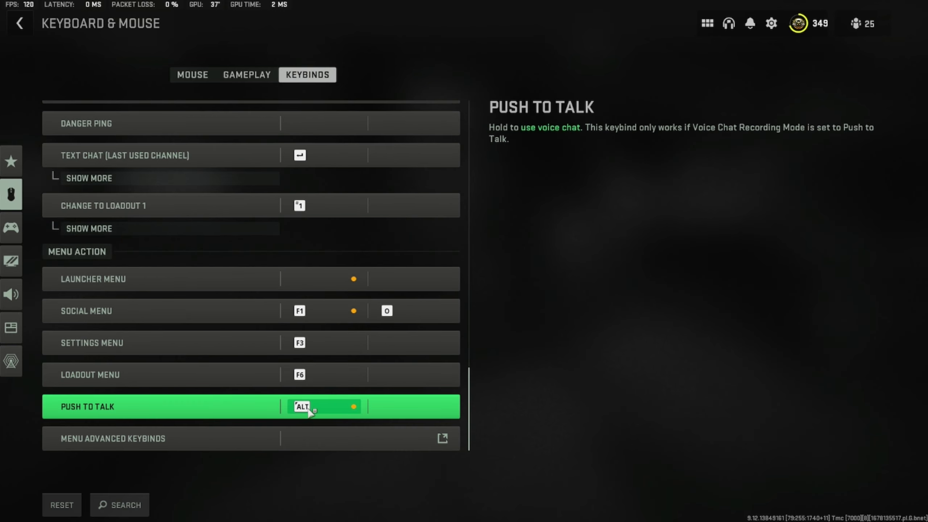
{"action": "scroll", "coordinate": [302, 411], "scroll_direction": "up", "scroll_amount": 4}
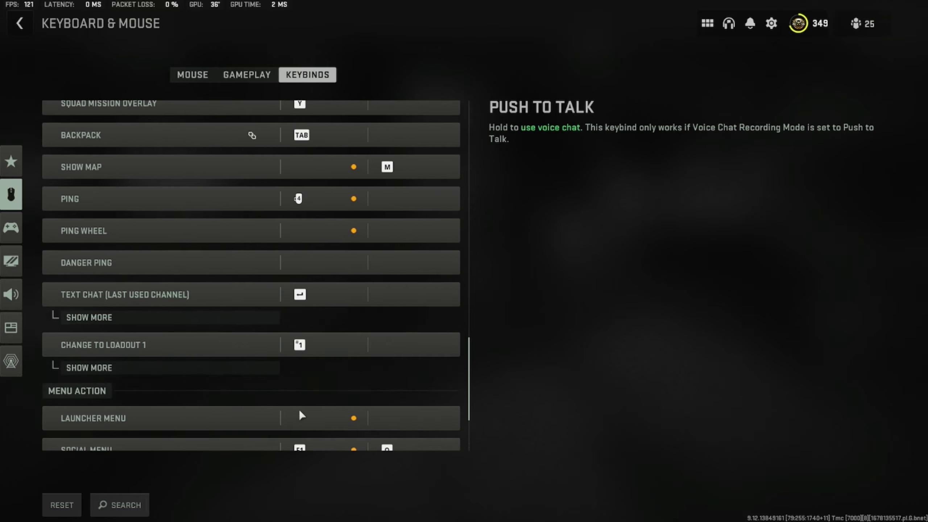
{"action": "scroll", "coordinate": [301, 415], "scroll_direction": "up", "scroll_amount": 15}
{"action": "scroll", "coordinate": [280, 325], "scroll_direction": "up", "scroll_amount": 14}
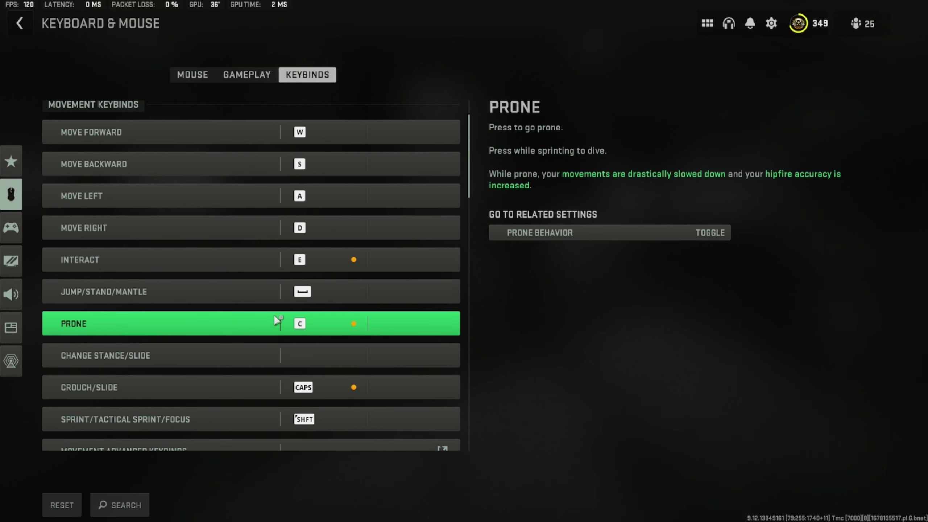
{"action": "scroll", "coordinate": [279, 311], "scroll_direction": "up", "scroll_amount": 3}
{"action": "left_click", "coordinate": [20, 24]}
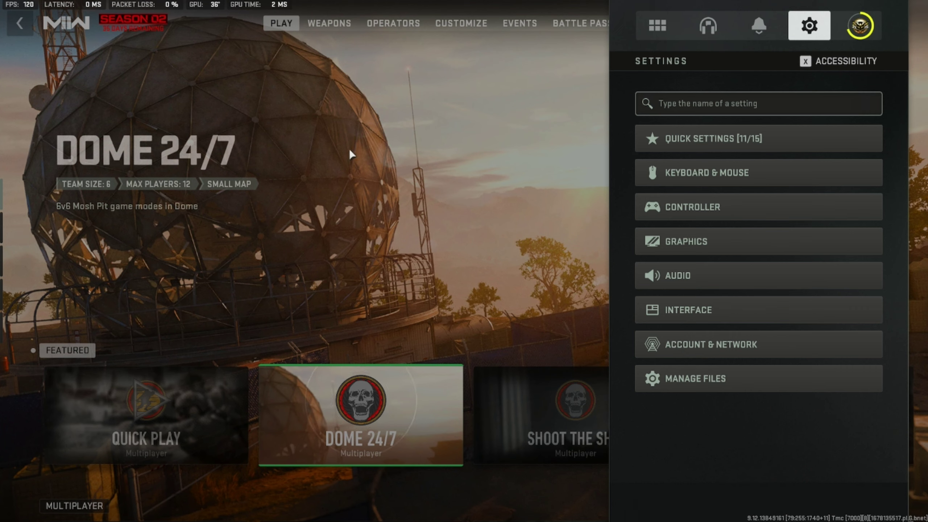
Close the settings with Escape and select the featured Dome 24/7 playlist.
{"action": "key", "text": "Escape"}
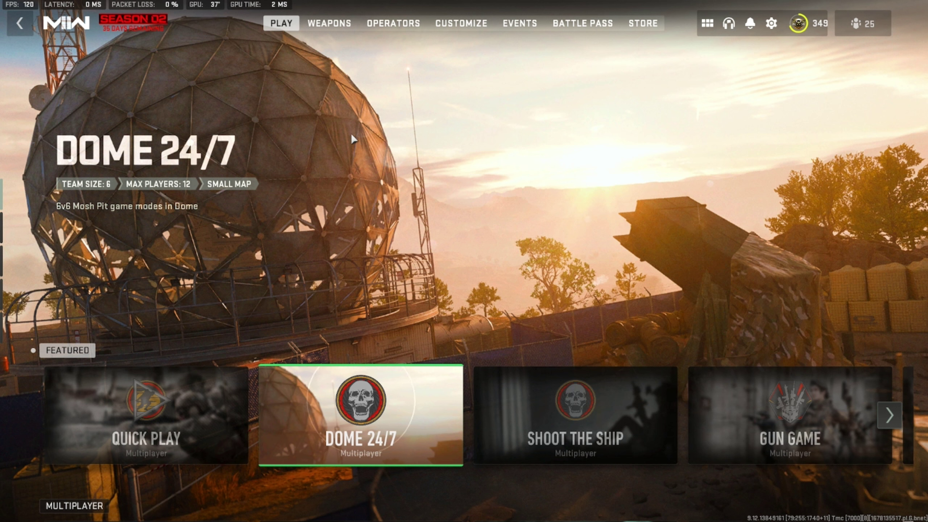
{"action": "key", "text": "Return"}
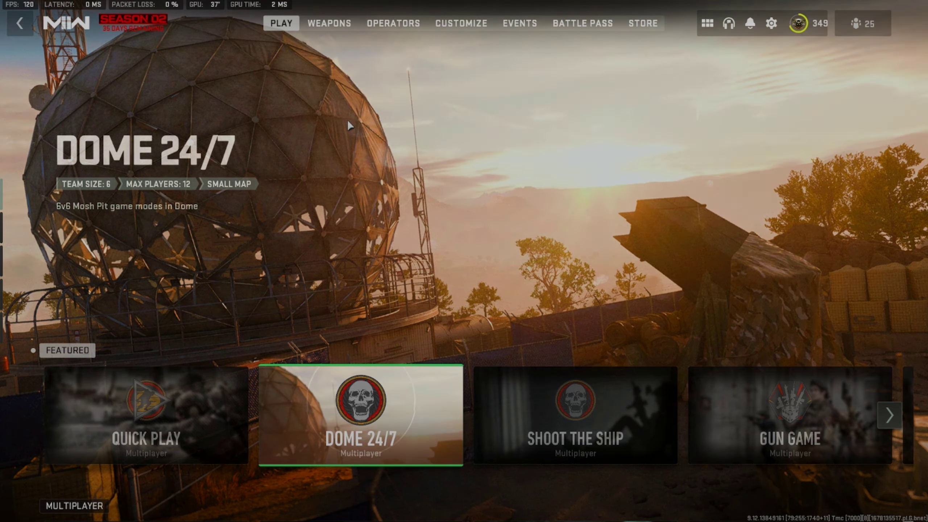